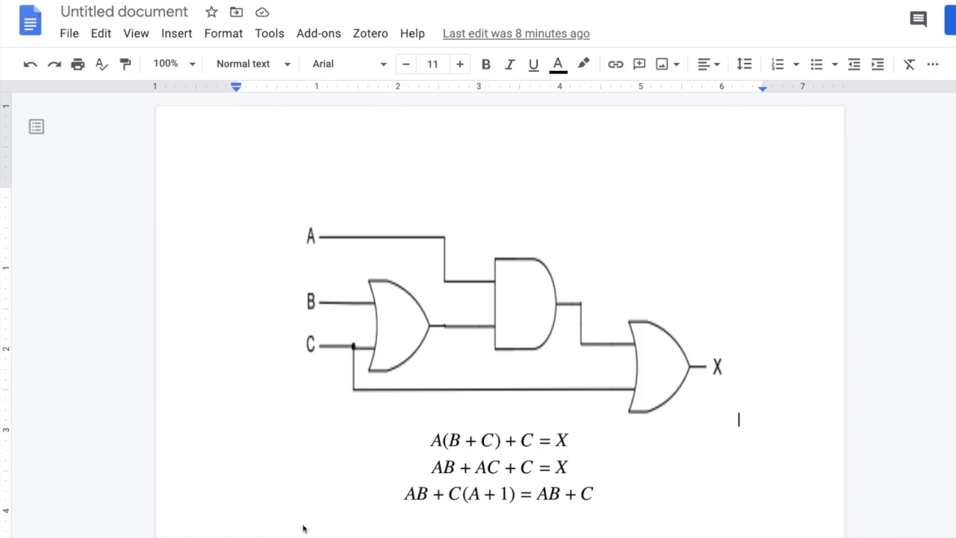
Review the logic equations, highlighting A(B + C) + C = X and the third equation
scroll(303, 526, "down", 1)
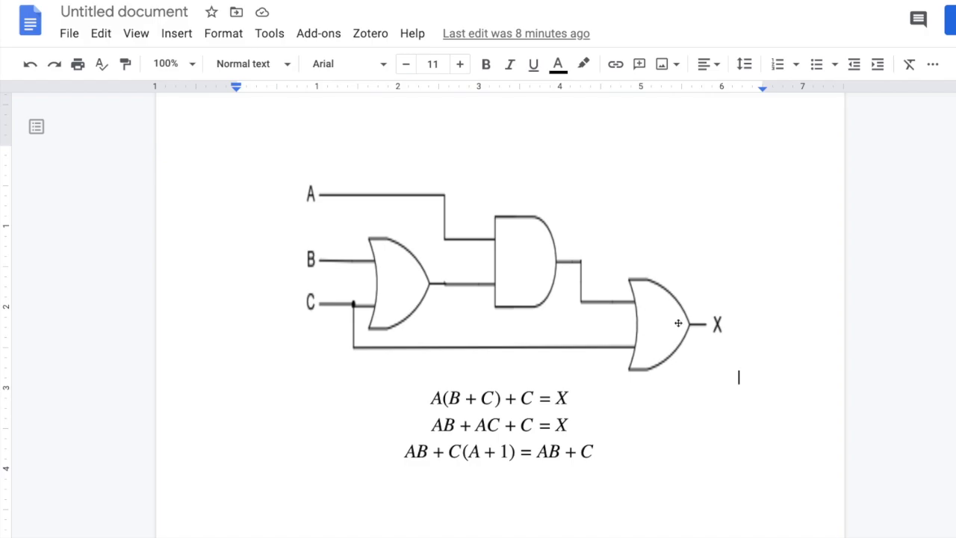
left_click_drag(427, 398, 566, 392)
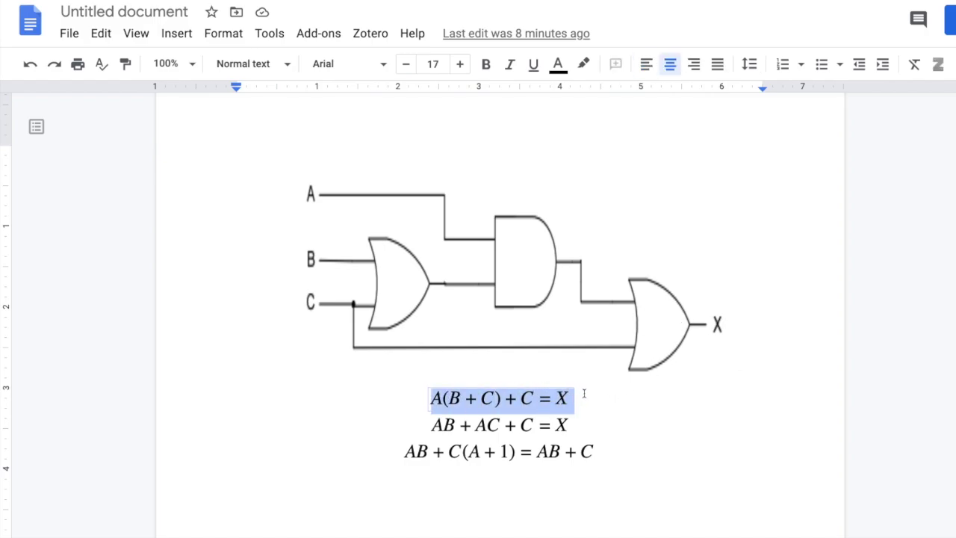
left_click(673, 384)
left_click(433, 397)
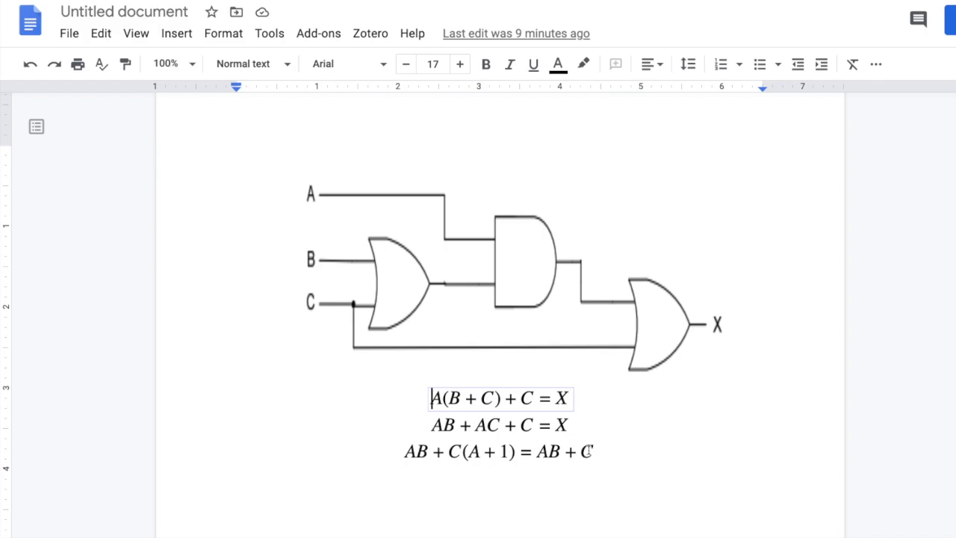
double_click(600, 396)
left_click_drag(431, 399, 577, 398)
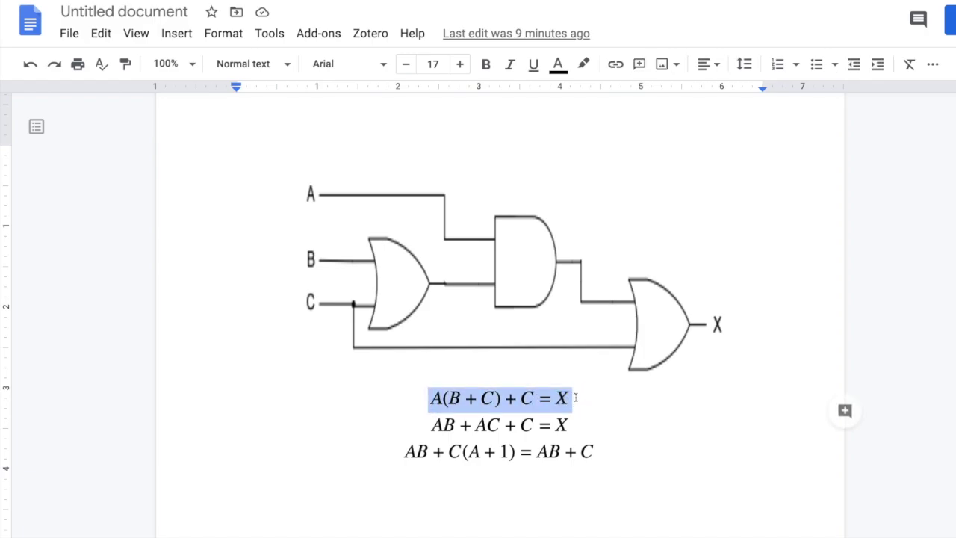
left_click(602, 429)
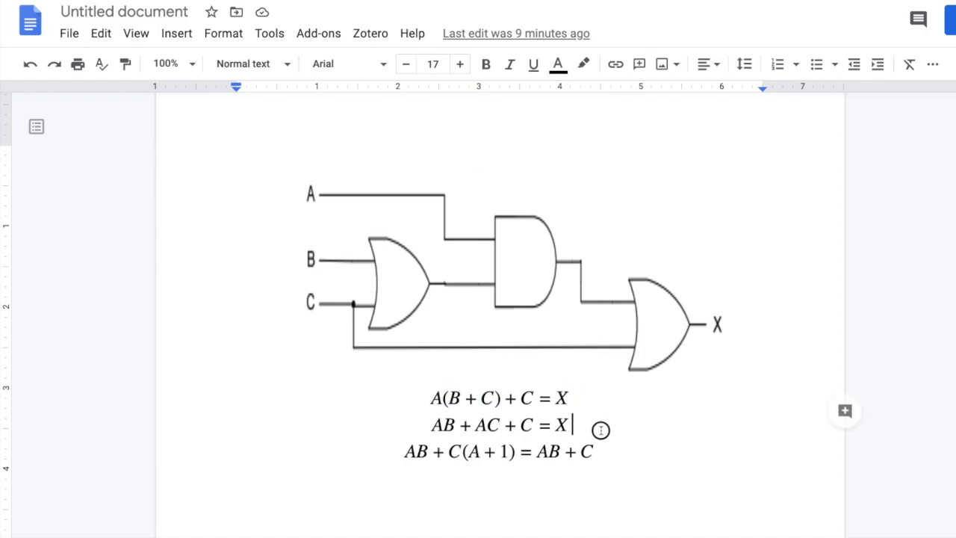
triple_click(647, 457)
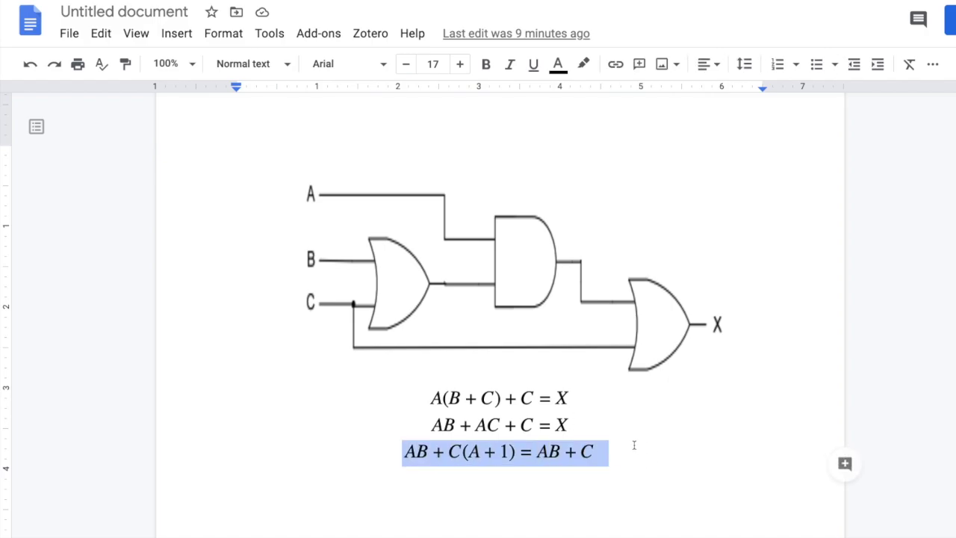
left_click(600, 453)
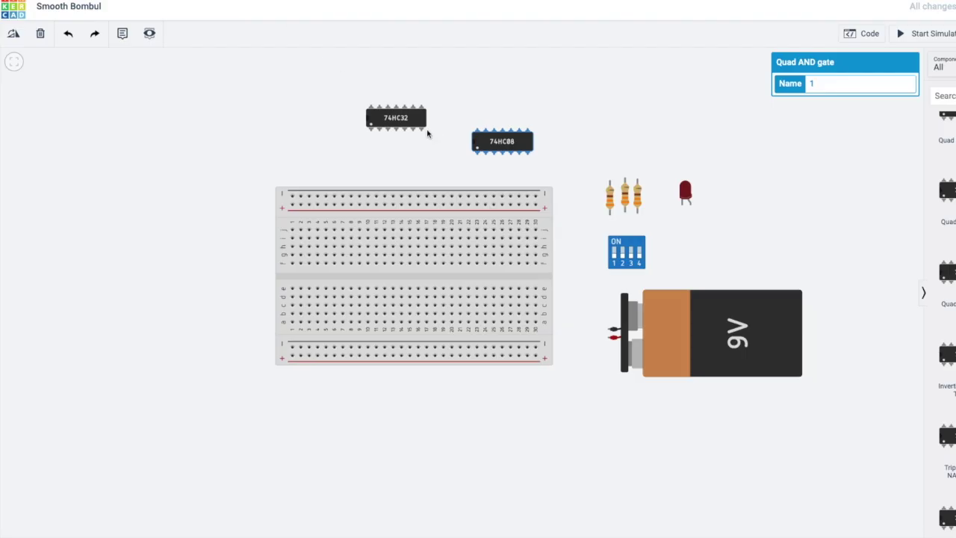
Seat the 74HC08 across the breadboard's centre channel, with the 74HC32 beside it on the right
left_click_drag(487, 142, 403, 267)
left_click_drag(430, 230, 363, 284)
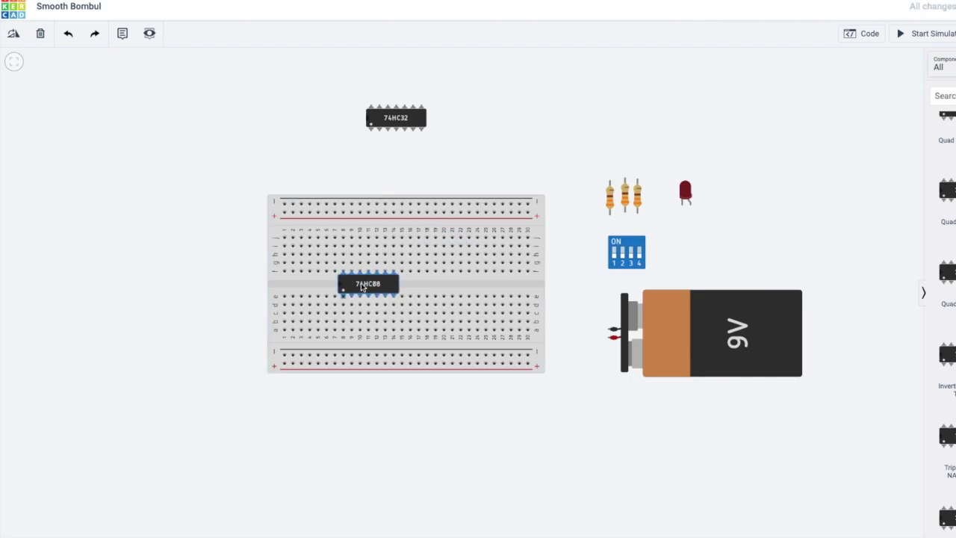
left_click_drag(404, 136, 451, 287)
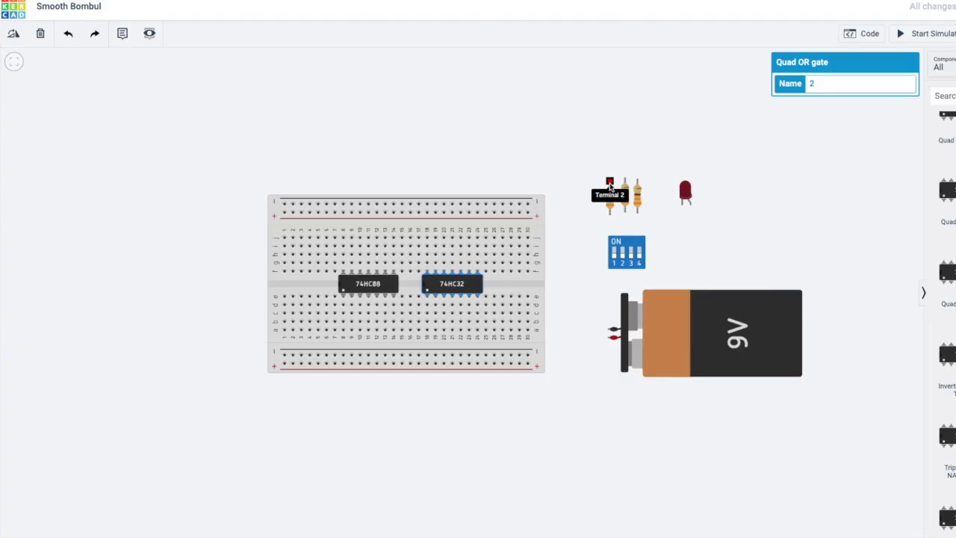
left_click(605, 196)
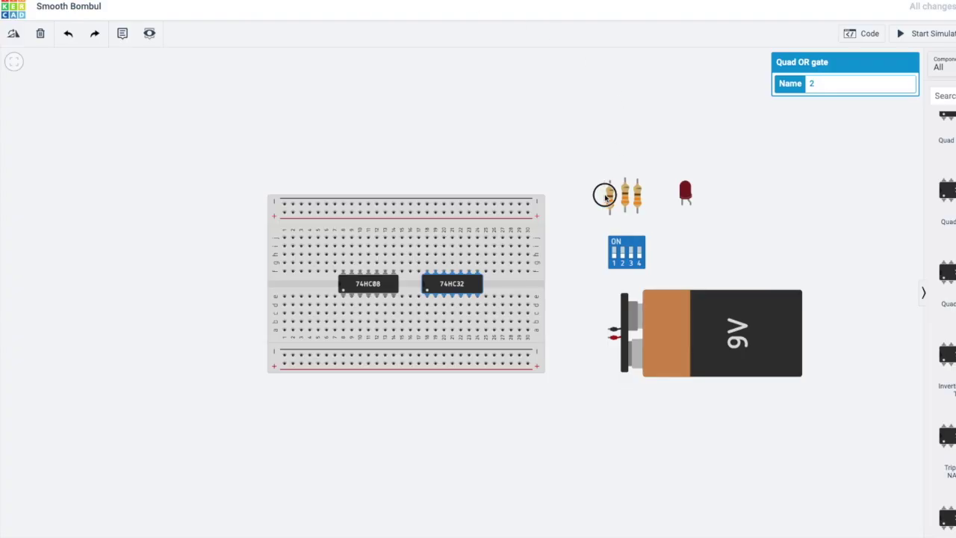
Place the resistors along the breadboard's top-left rail
left_click_drag(605, 195, 299, 217)
left_click_drag(636, 201, 312, 222)
left_click(314, 223)
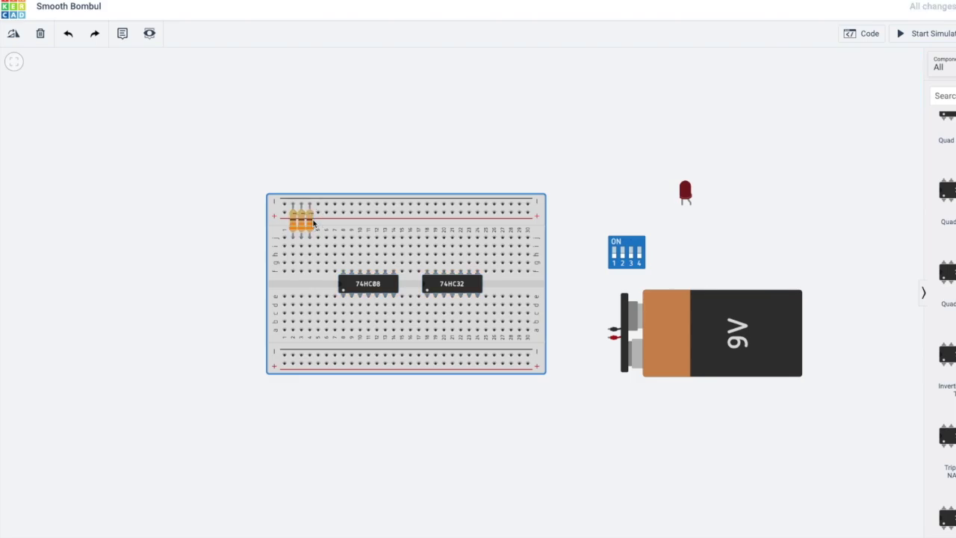
Copy a resistor to sit beside the 74HC32, and place the red LED below it
left_click(312, 222)
key("ctrl+c")
key("ctrl+v")
left_click_drag(319, 223, 511, 288)
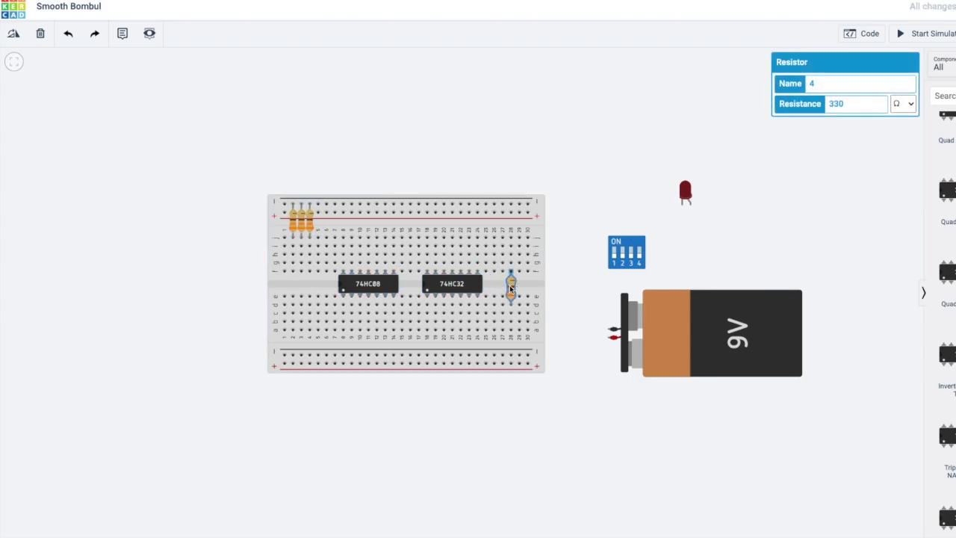
left_click_drag(683, 200, 503, 329)
Wire the LED to the bottom rail and join the rails with red and black wires
left_click(503, 329)
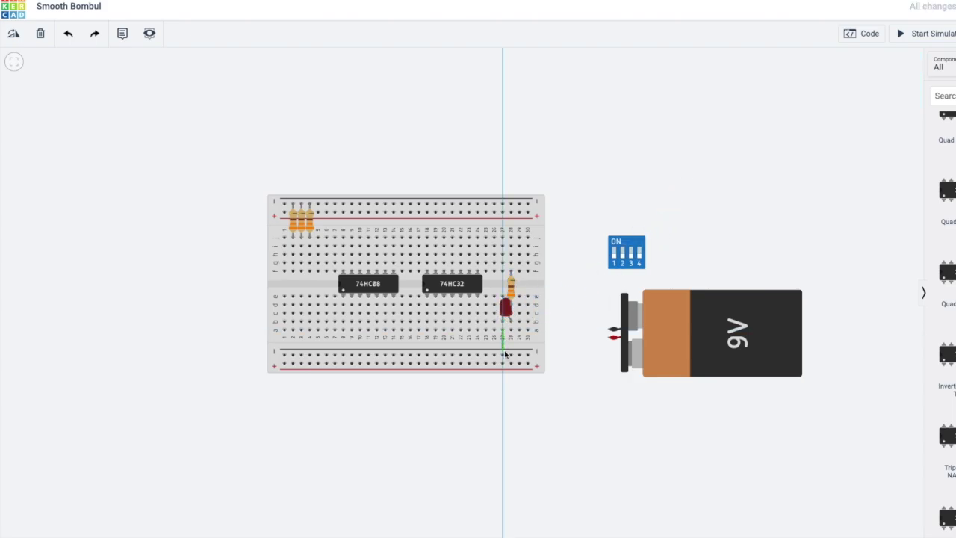
left_click(503, 356)
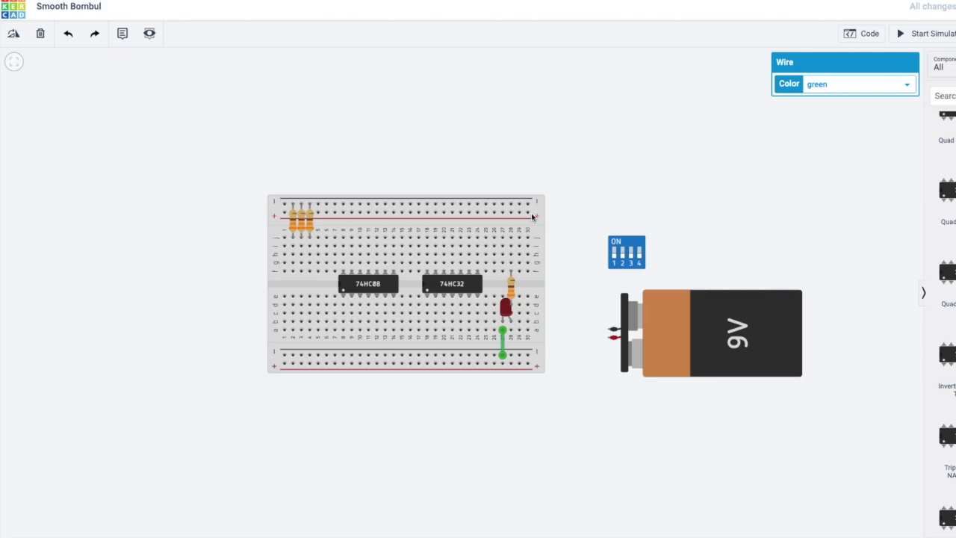
left_click(529, 214)
left_click(527, 364)
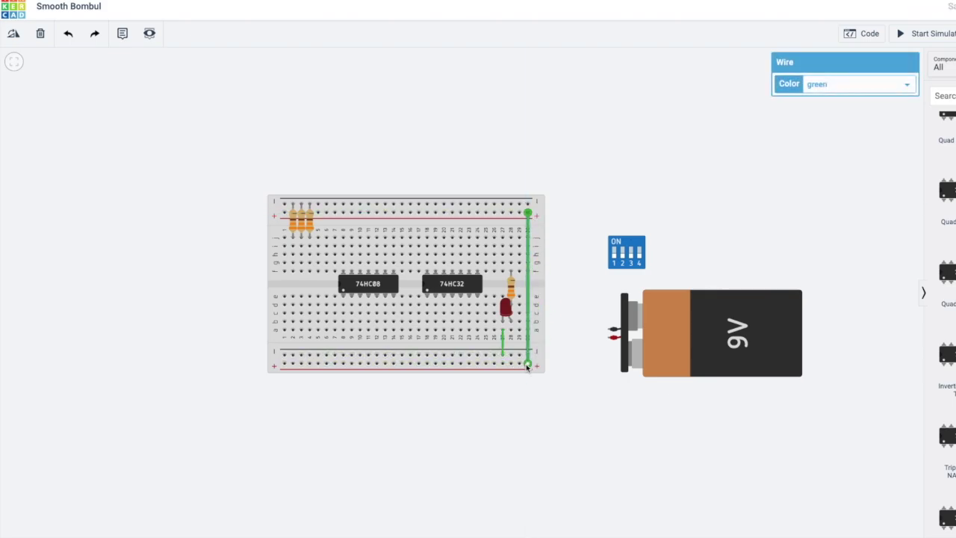
left_click(857, 84)
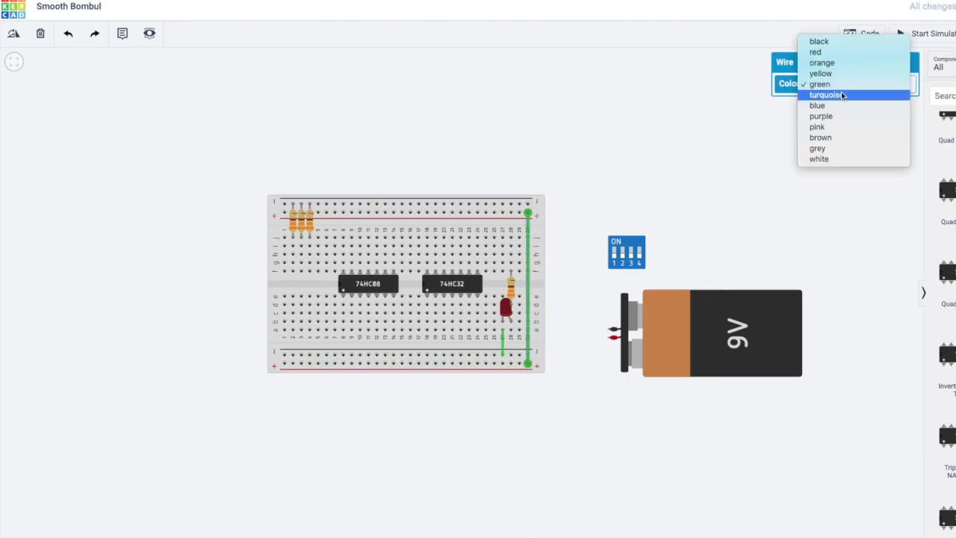
left_click(815, 52)
left_click(284, 208)
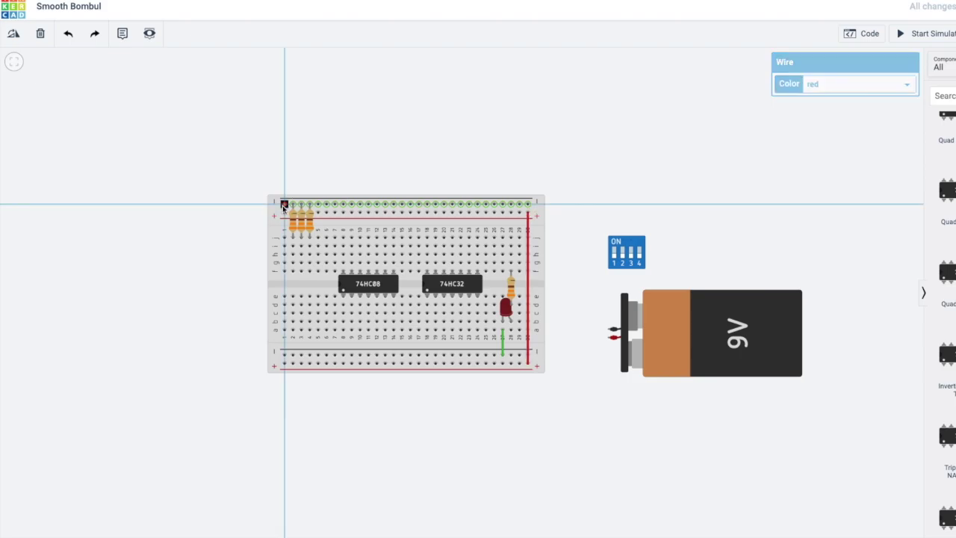
left_click(283, 355)
left_click(809, 92)
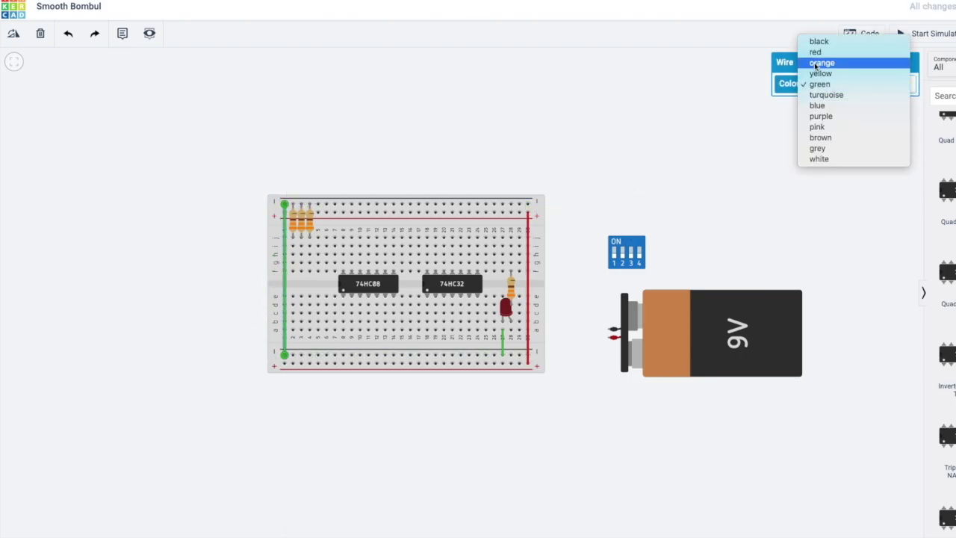
left_click(818, 42)
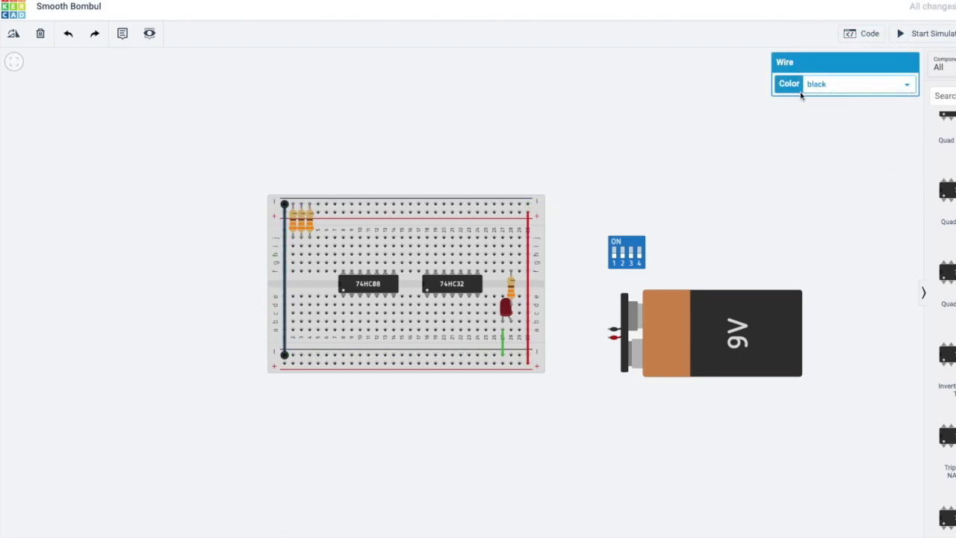
Place the DIP switch on the board's left and run three red wires to the bottom rail
left_click_drag(631, 253, 316, 284)
left_click(292, 315)
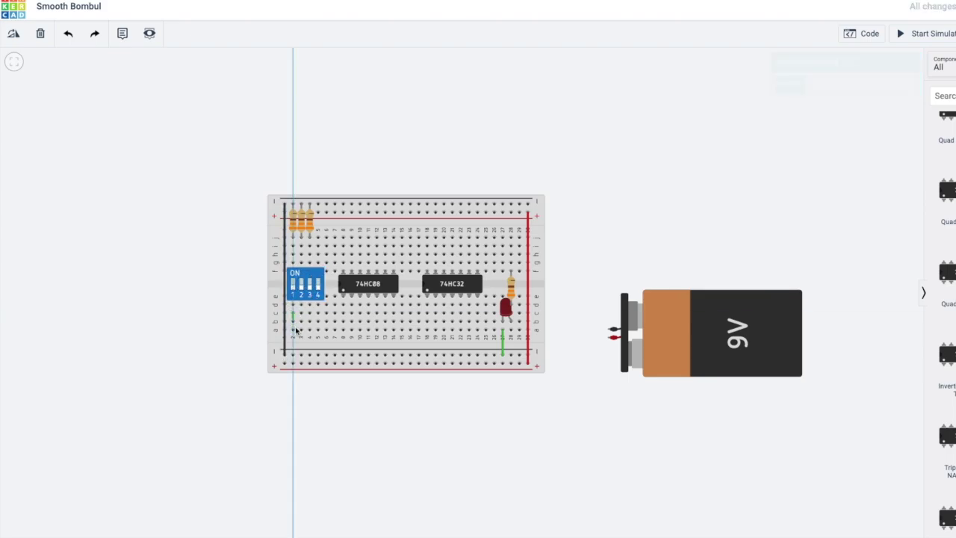
left_click(292, 363)
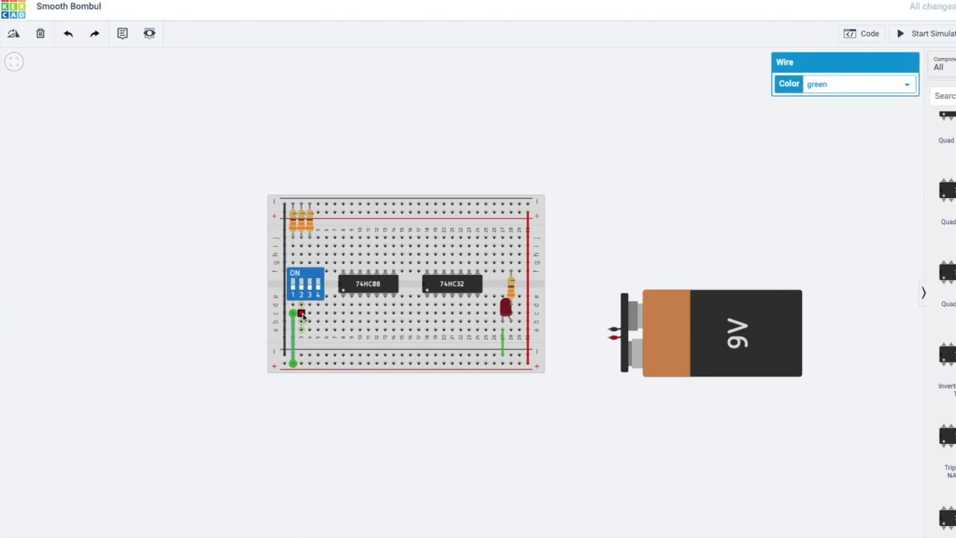
left_click(301, 316)
left_click(301, 364)
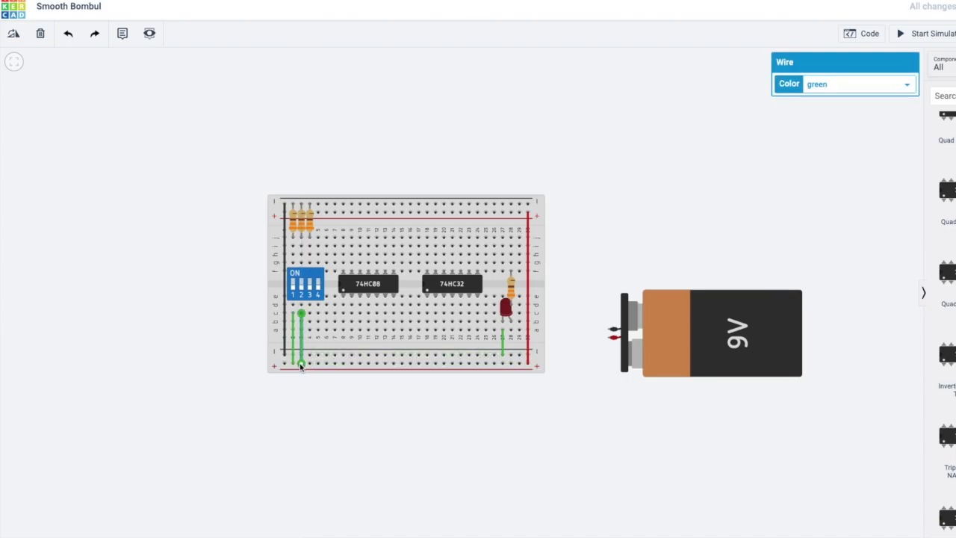
left_click(309, 314)
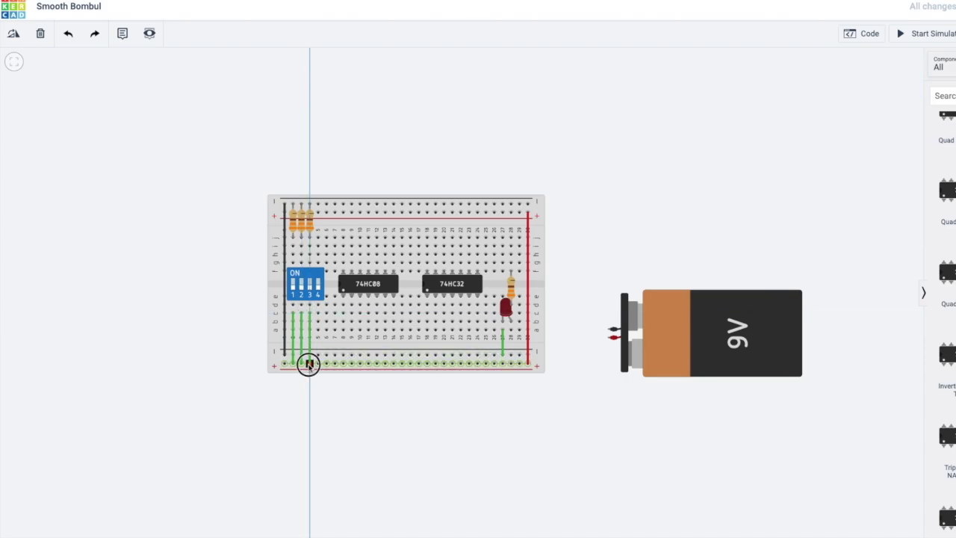
left_click(310, 364)
left_click(292, 348)
left_click(847, 84)
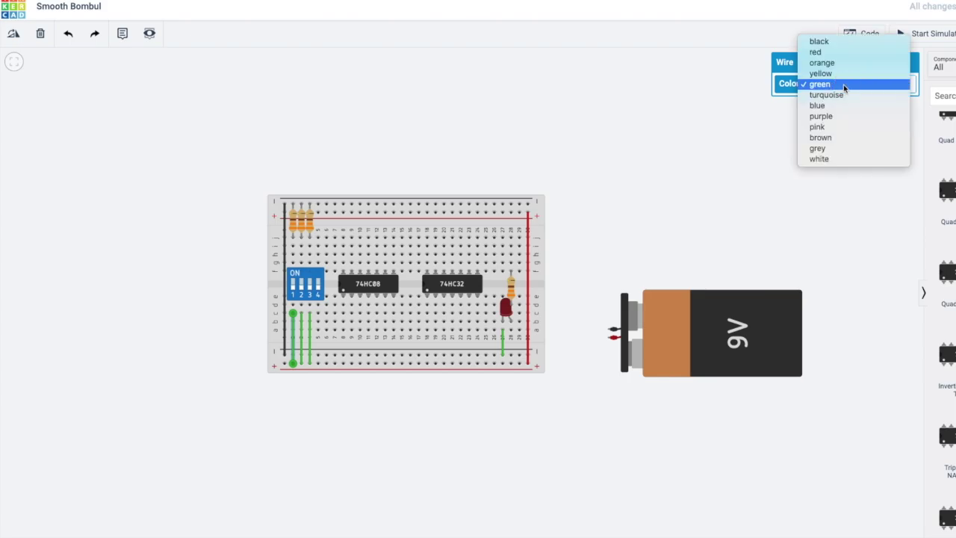
left_click(830, 57)
left_click(617, 166)
Lay the 9V battery horizontally above the breadboard
left_click_drag(644, 299, 316, 114)
key("r")
key("r")
key("r")
key("r")
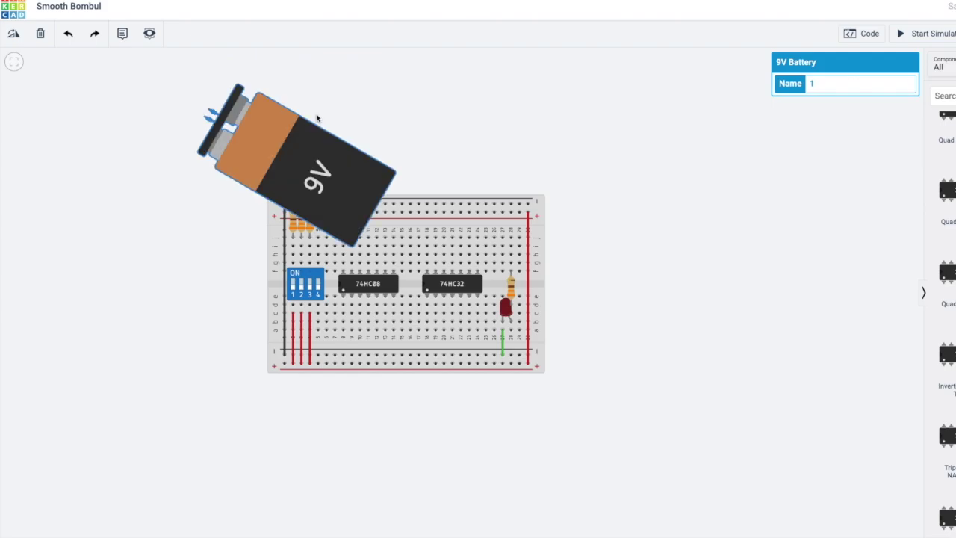
key("r")
key("r")
left_click_drag(136, 134, 321, 140)
scroll(945, 299, "up", 10)
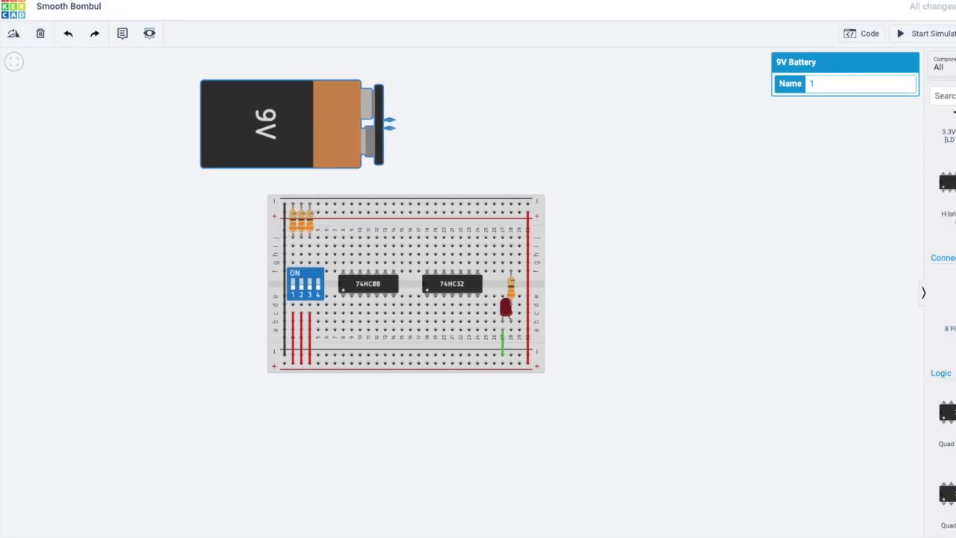
scroll(942, 299, "up", 10)
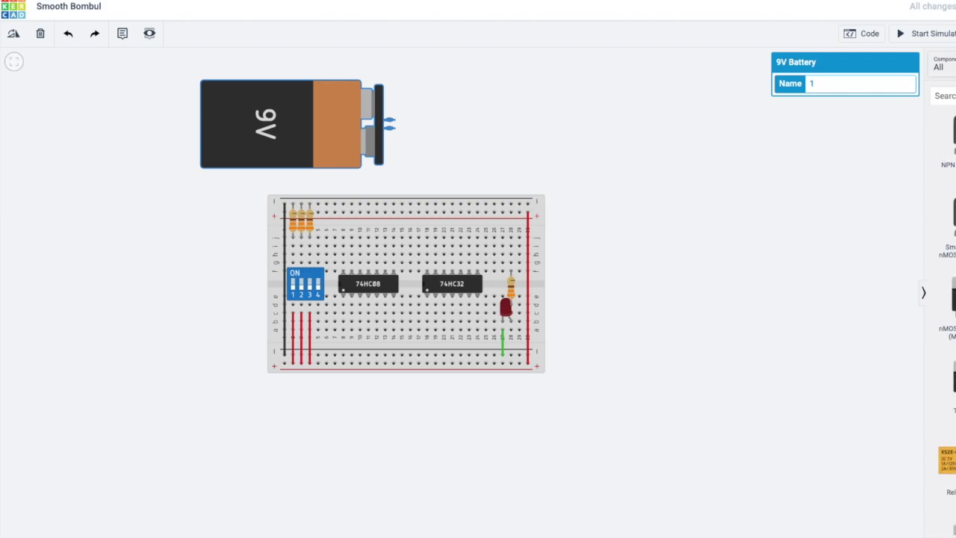
Add a 5V regulator beside the battery, wiring battery ground to the rail and positive to regulator In
left_click_drag(952, 516, 441, 110)
left_click(389, 127)
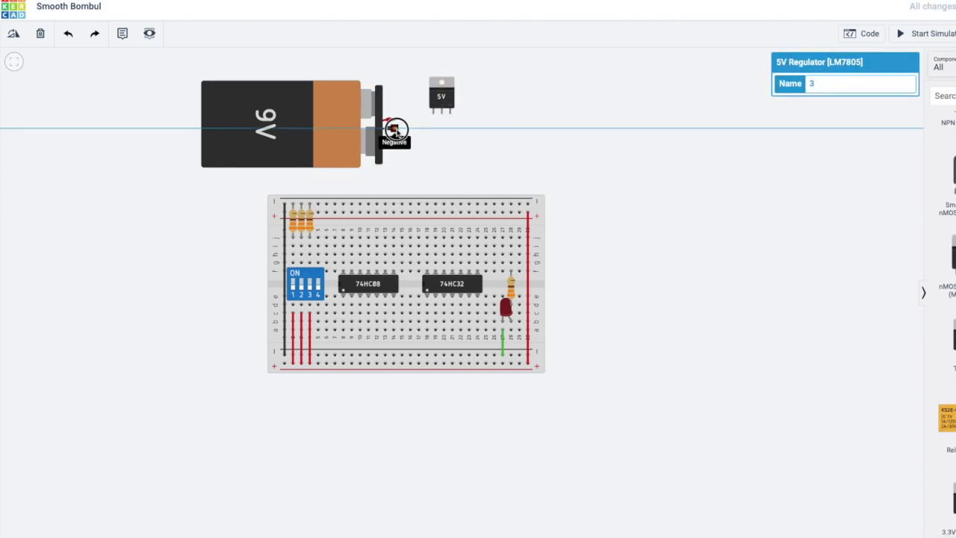
left_click(395, 204)
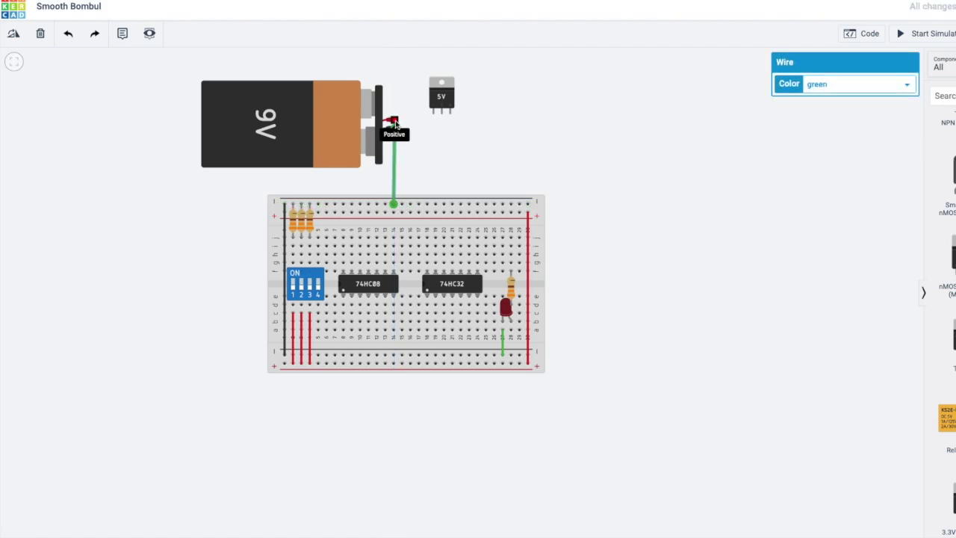
left_click(389, 119)
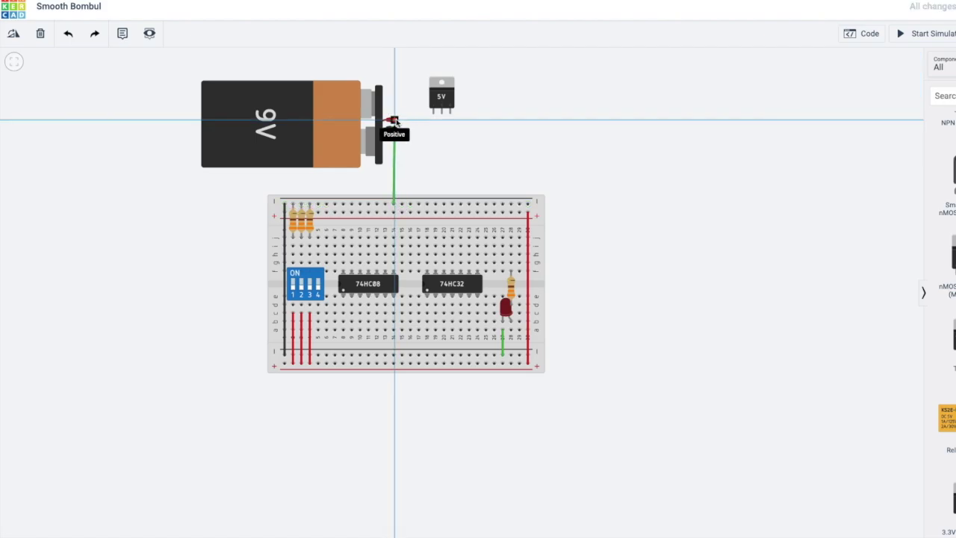
left_click(433, 114)
left_click_drag(442, 97, 430, 107)
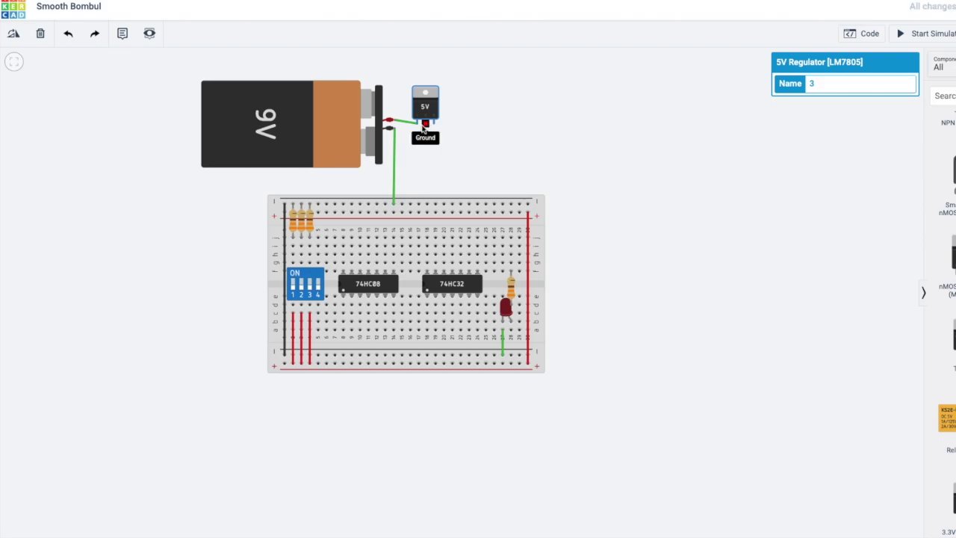
Wire the regulator's ground (black) and output (red) to the breadboard's top rails
left_click(427, 125)
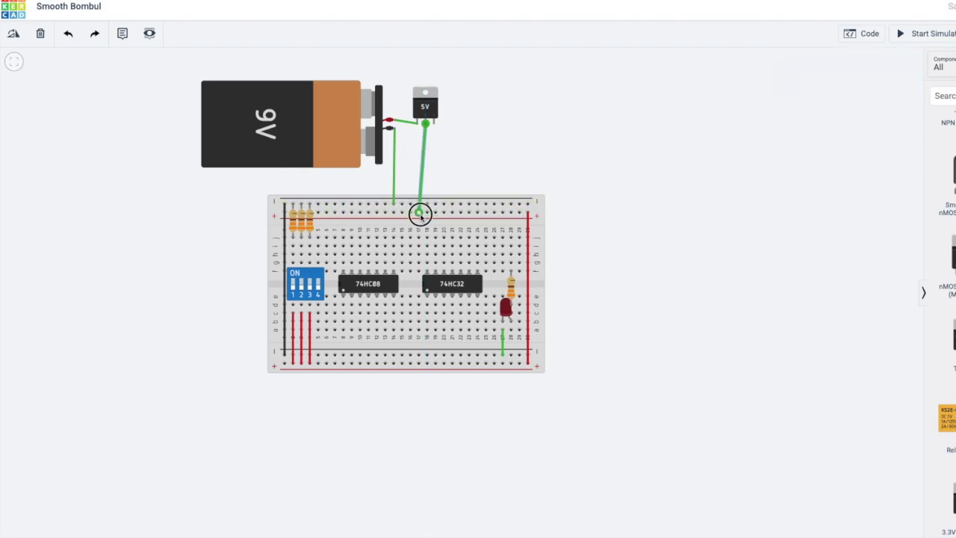
left_click(419, 213)
left_click(434, 123)
left_click(429, 212)
left_click(421, 211)
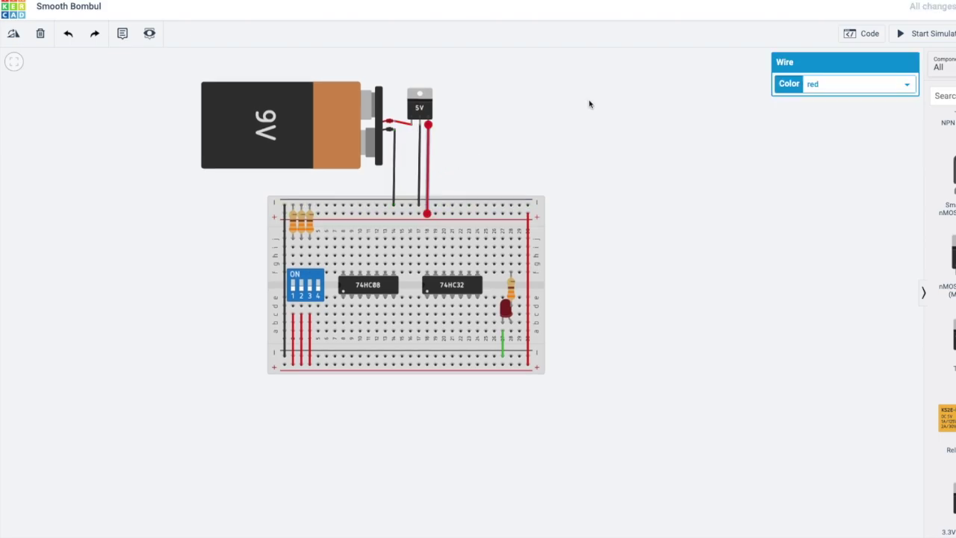
left_click(596, 100)
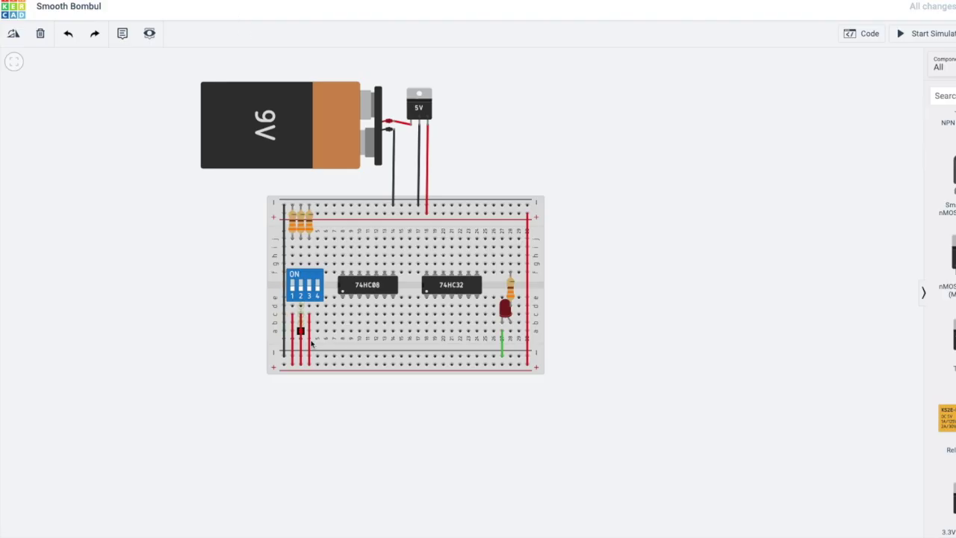
Wire the switch row to the 74HC08 input and give the chip a red power wire
left_click(291, 265)
left_click(351, 265)
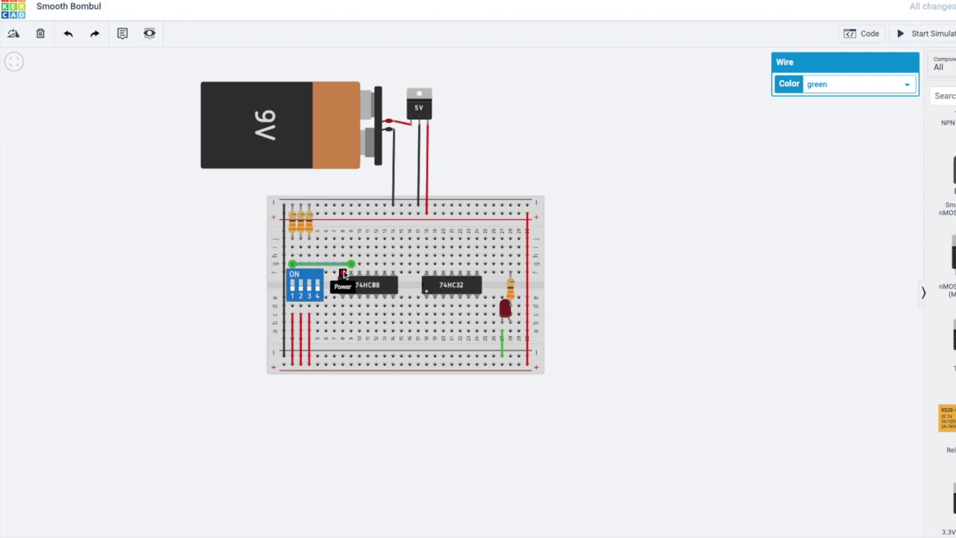
left_click(342, 238)
left_click(343, 215)
left_click(854, 83)
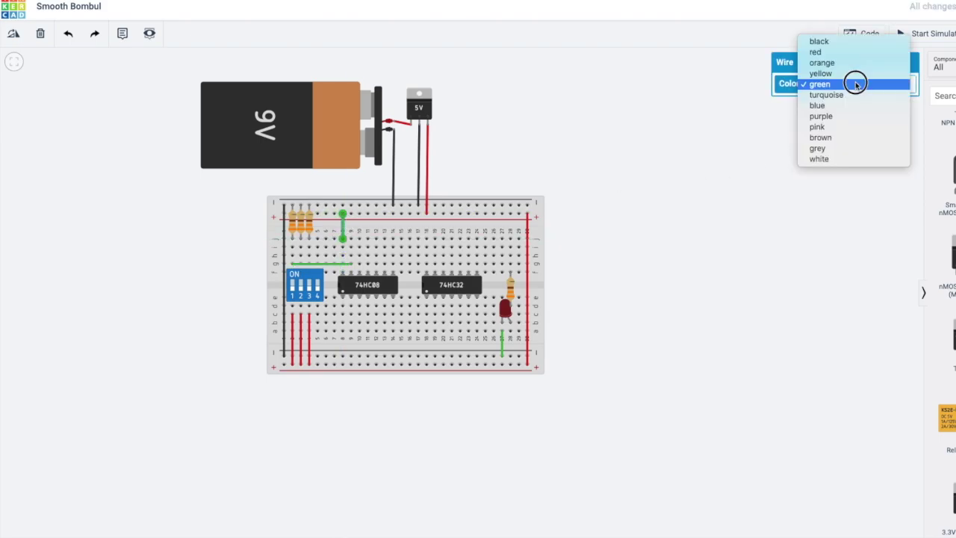
left_click(816, 52)
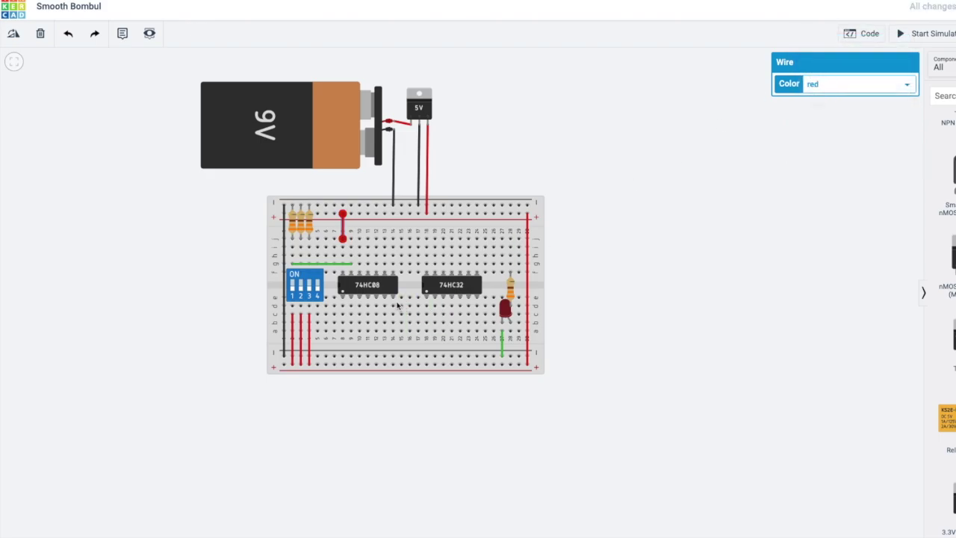
Ground the 74HC08 with a black wire and run a long green wire from the switch row
left_click(392, 331)
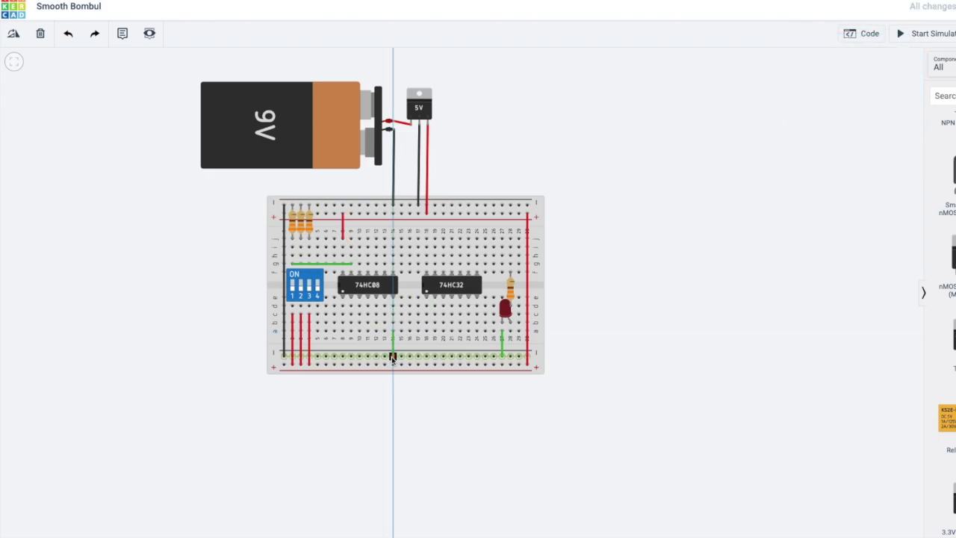
left_click(392, 357)
left_click(822, 84)
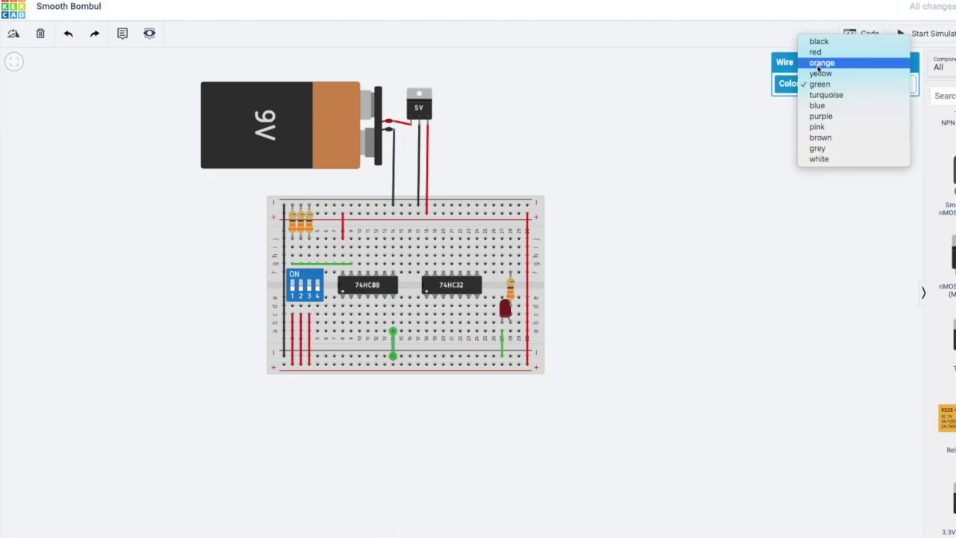
left_click(818, 42)
left_click(682, 198)
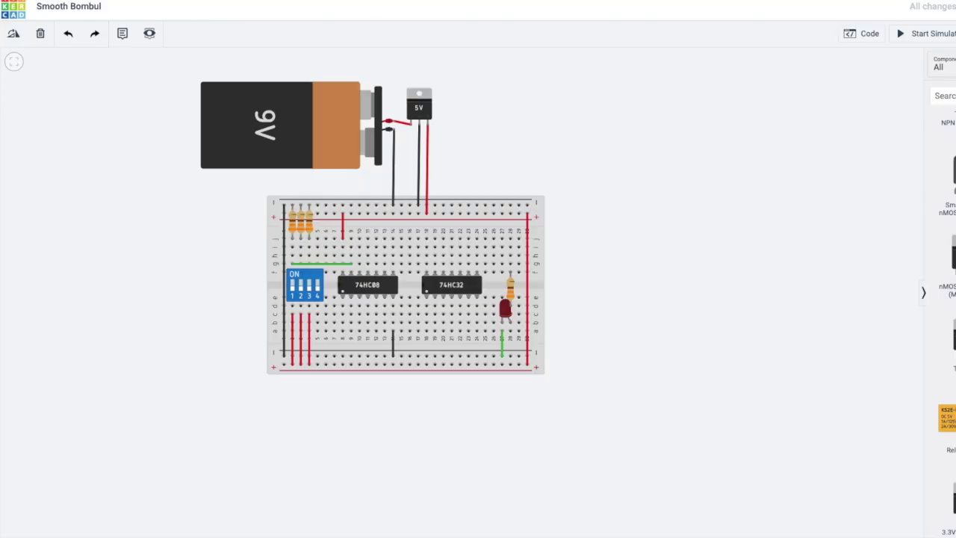
left_click(300, 257)
left_click(434, 257)
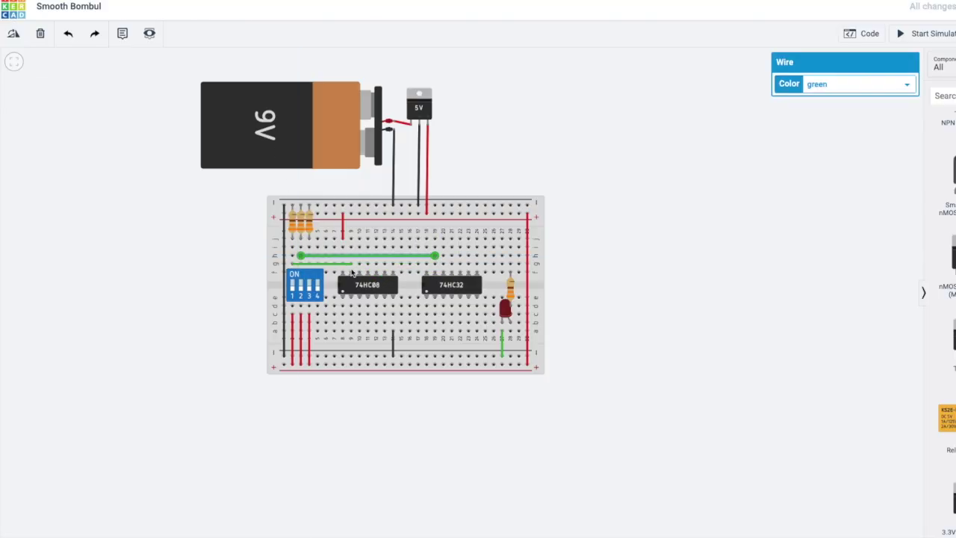
Draw a second long green wire from the switch side to near the 74HC32
left_click(308, 246)
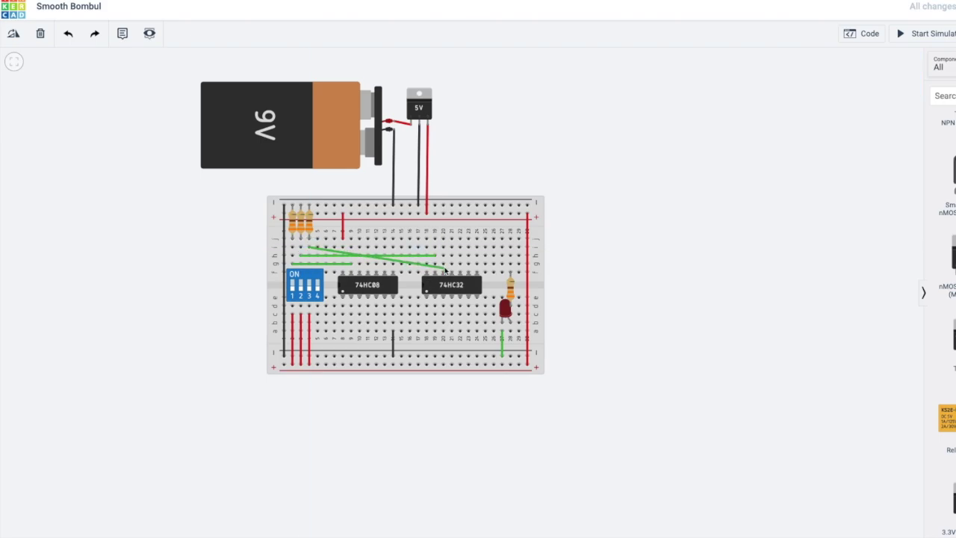
left_click(444, 247)
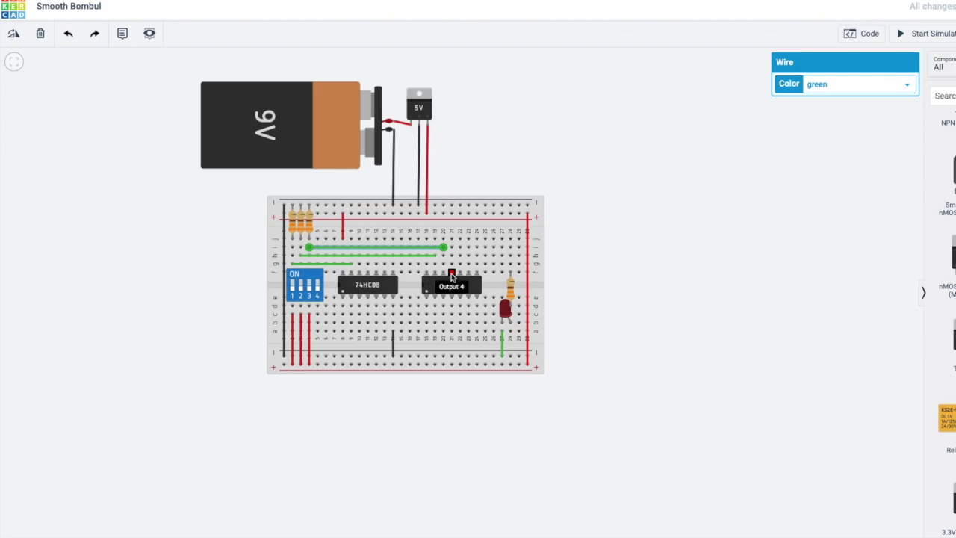
Add a diagonal wire to the 74HC08 input and connect its Output 4 to 74HC32 Input 3B
left_click(451, 275)
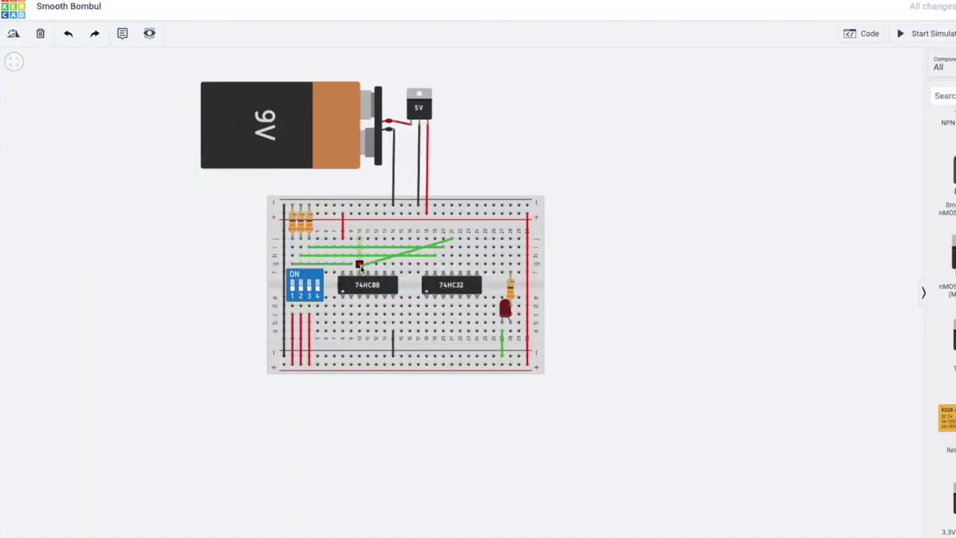
left_click(359, 265)
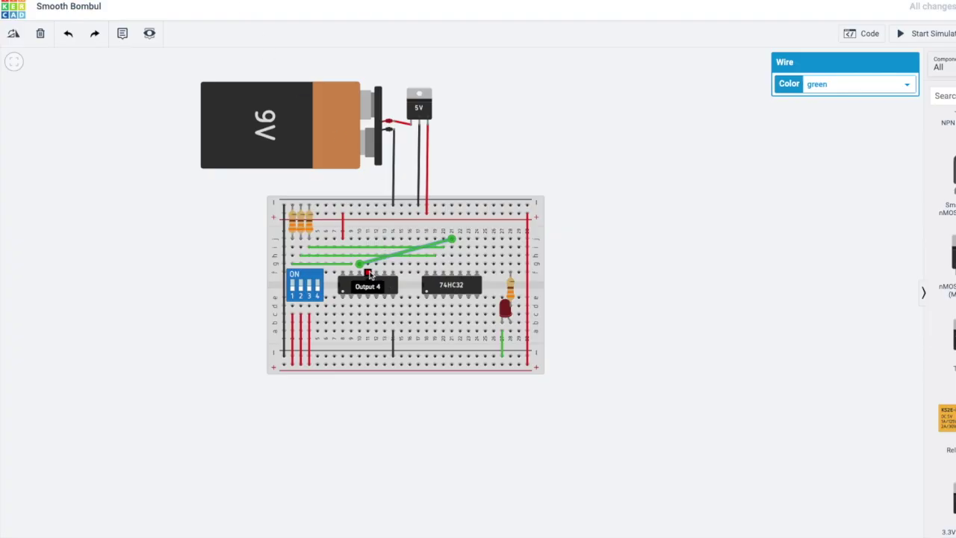
left_click(368, 273)
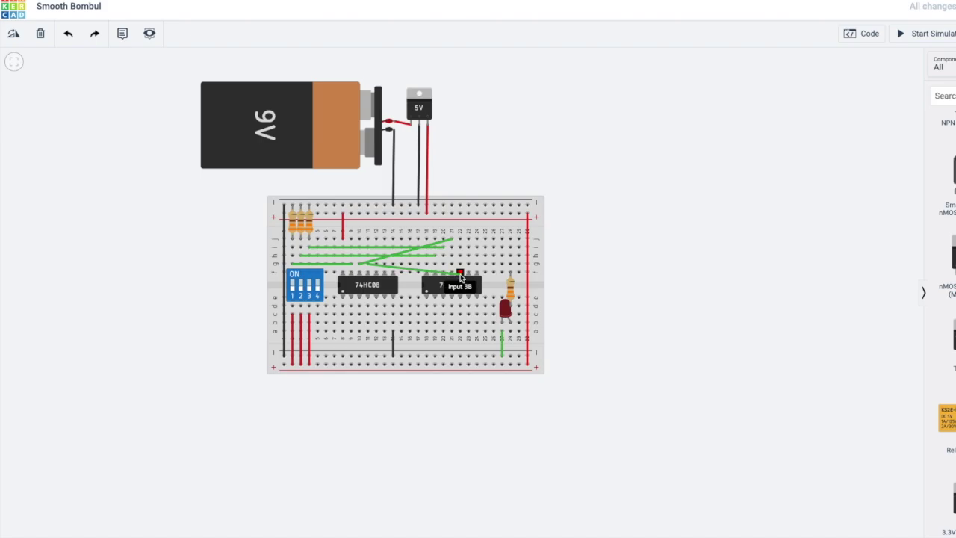
left_click(460, 264)
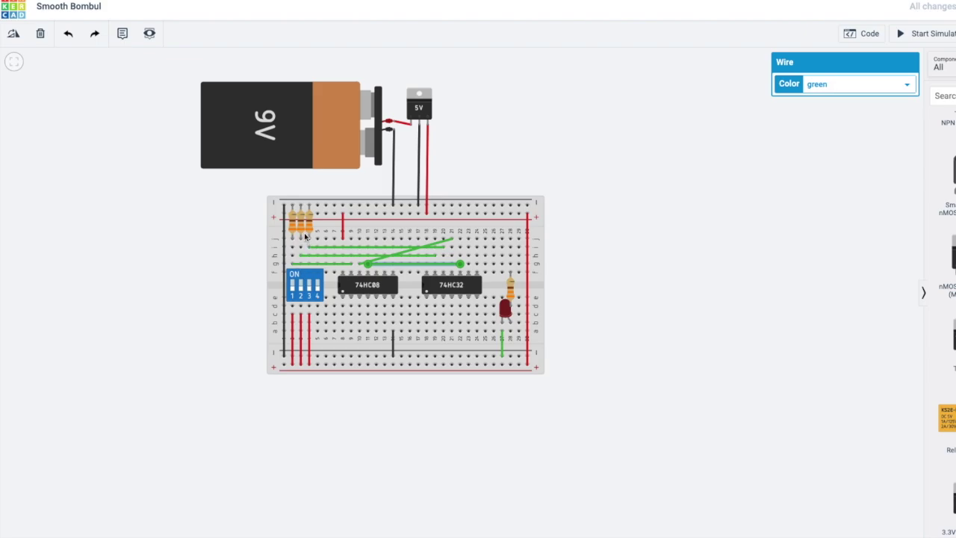
Wire the switch resistor row to 74HC32 Input 3A and its Output 3 to the LED resistor
left_click(309, 239)
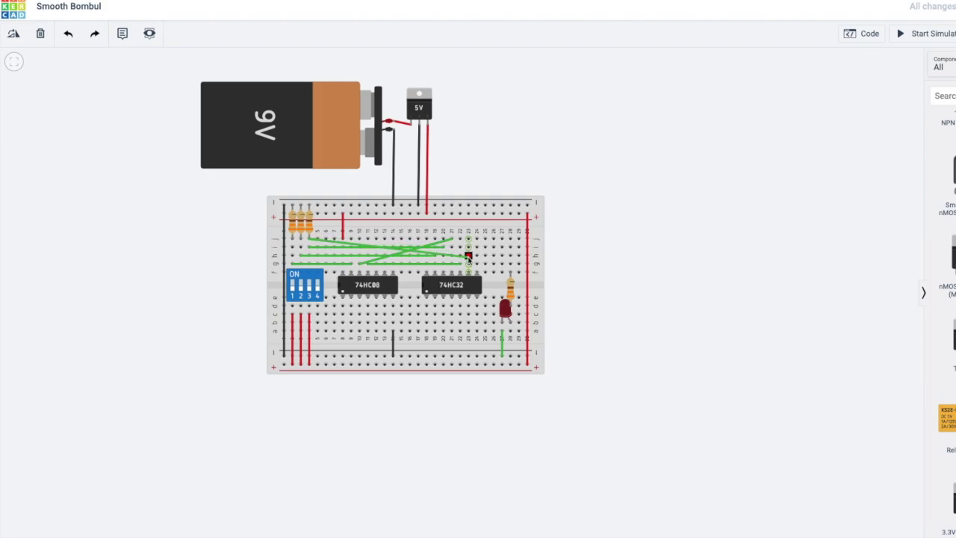
left_click(468, 256)
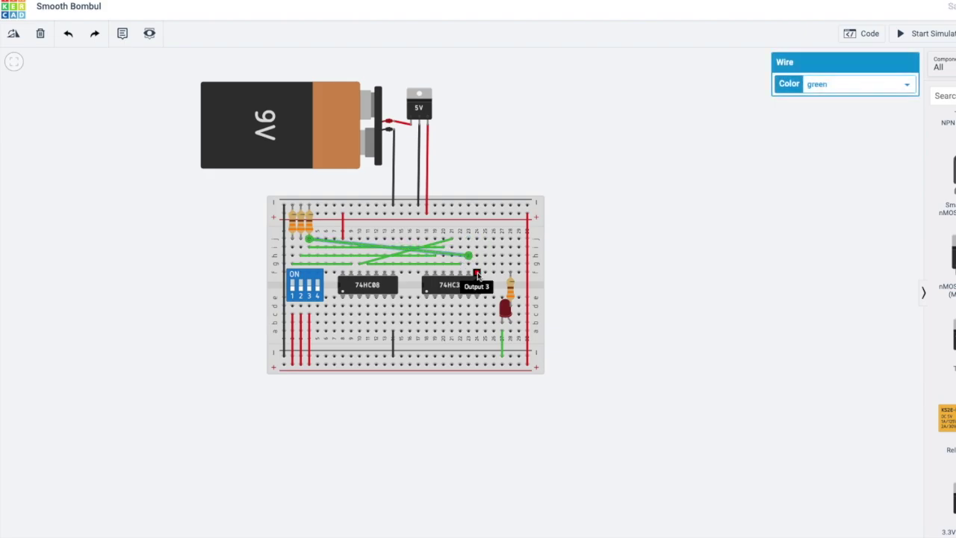
left_click(475, 247)
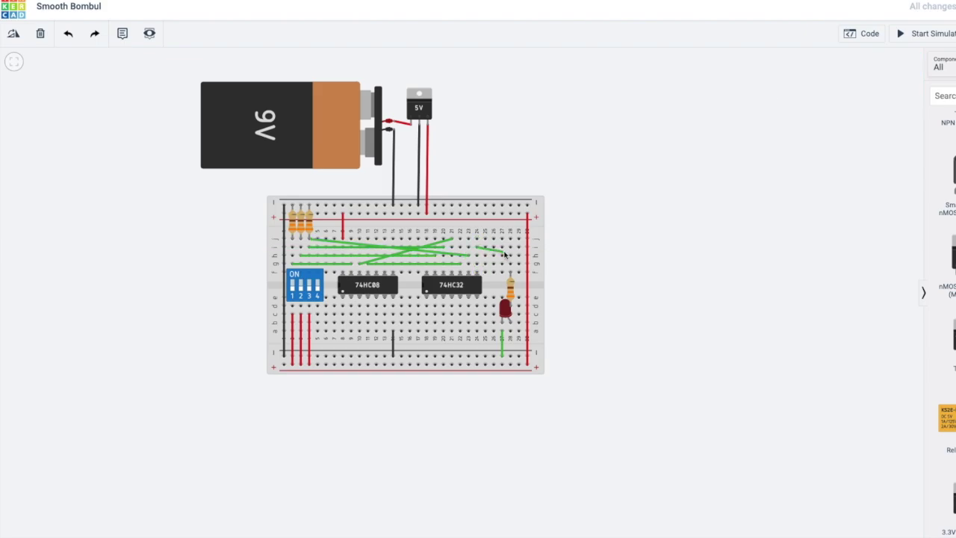
left_click(510, 249)
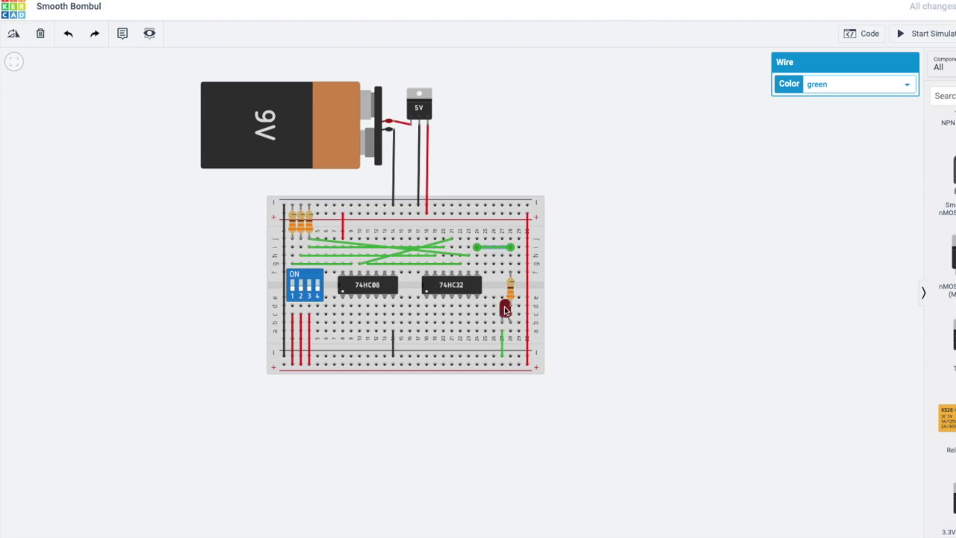
left_click(777, 210)
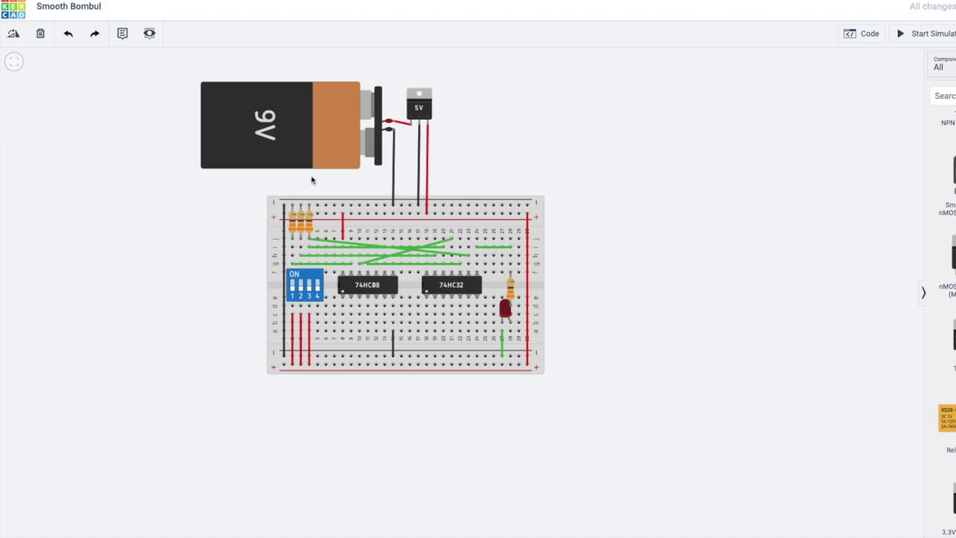
left_click(933, 38)
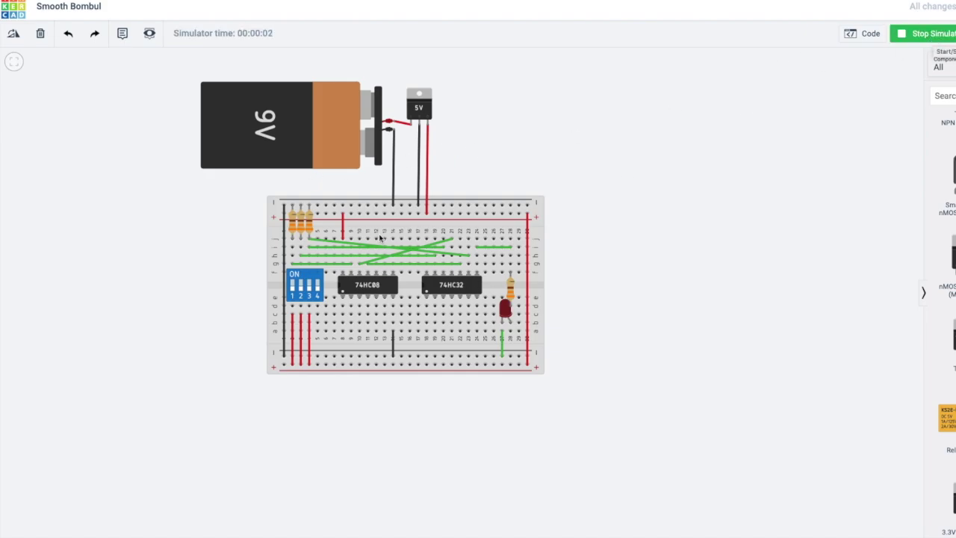
left_click(300, 292)
left_click(299, 291)
left_click(302, 293)
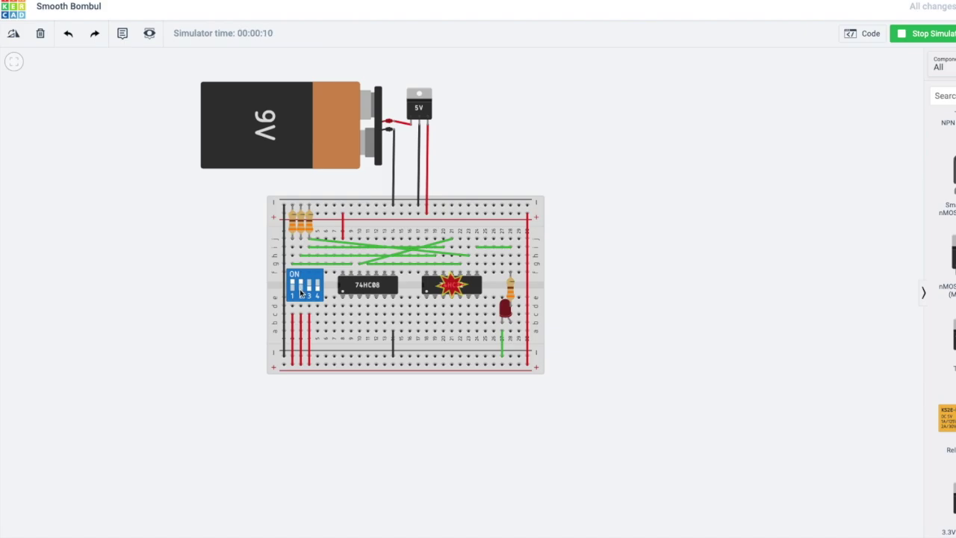
left_click(905, 34)
left_click(425, 239)
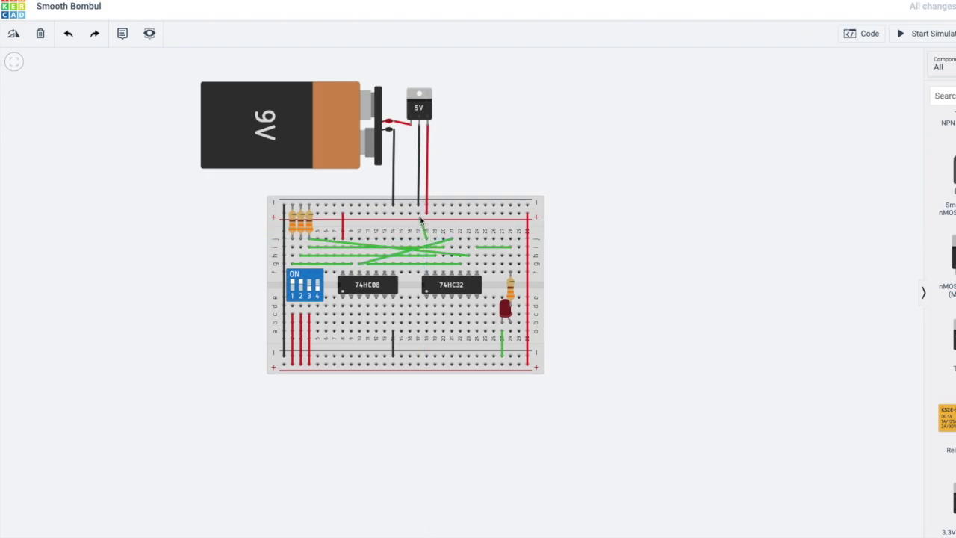
Give the 74HC32 red power and black ground wires, then start the simulation
left_click(419, 214)
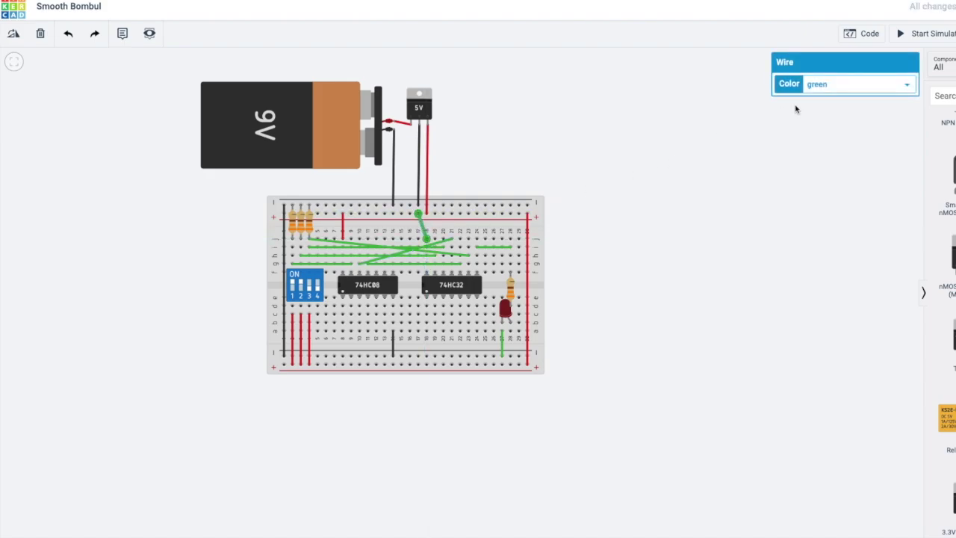
left_click(814, 85)
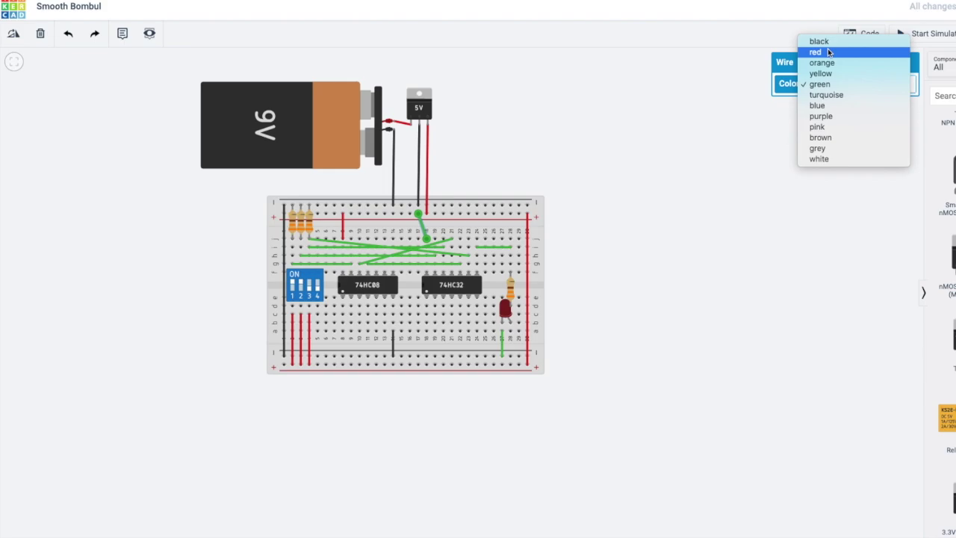
left_click(827, 52)
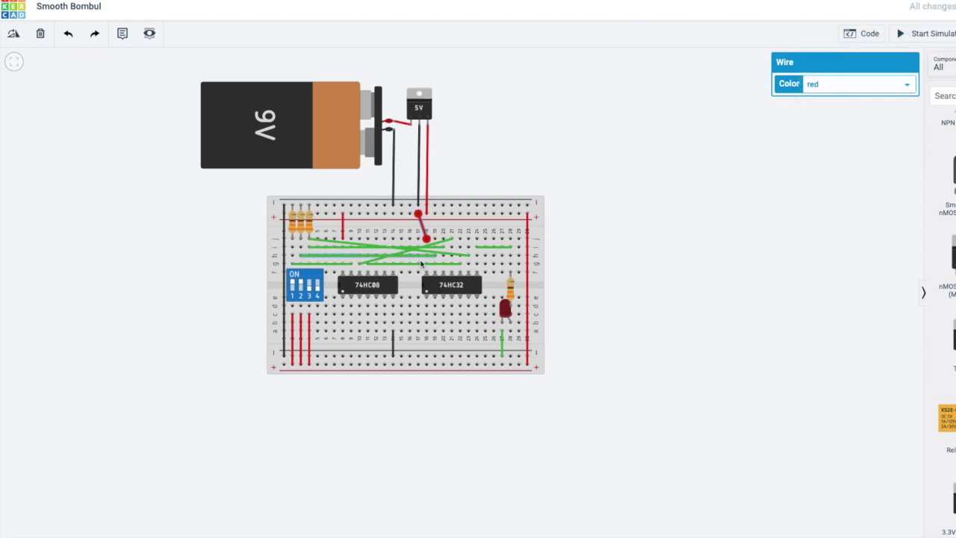
left_click(476, 331)
left_click(476, 356)
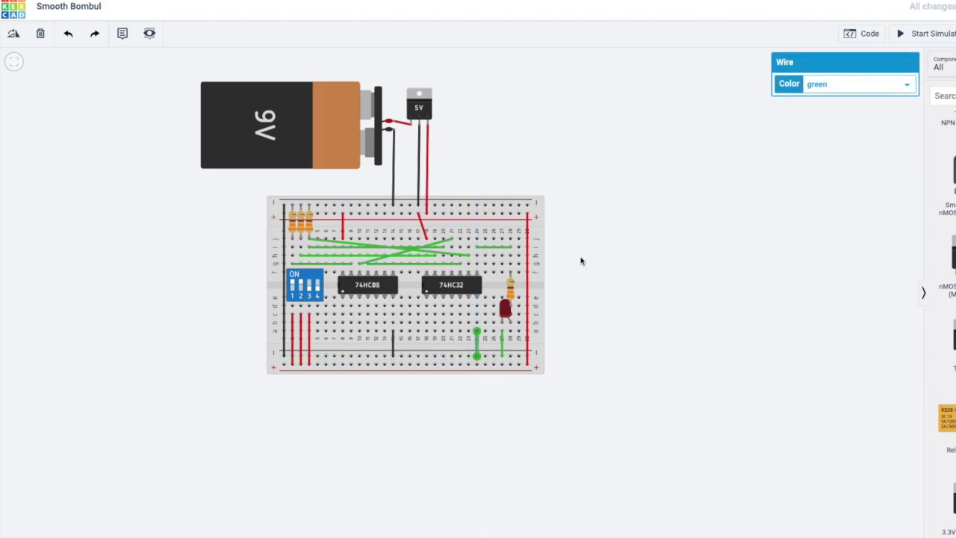
left_click(839, 91)
left_click(818, 37)
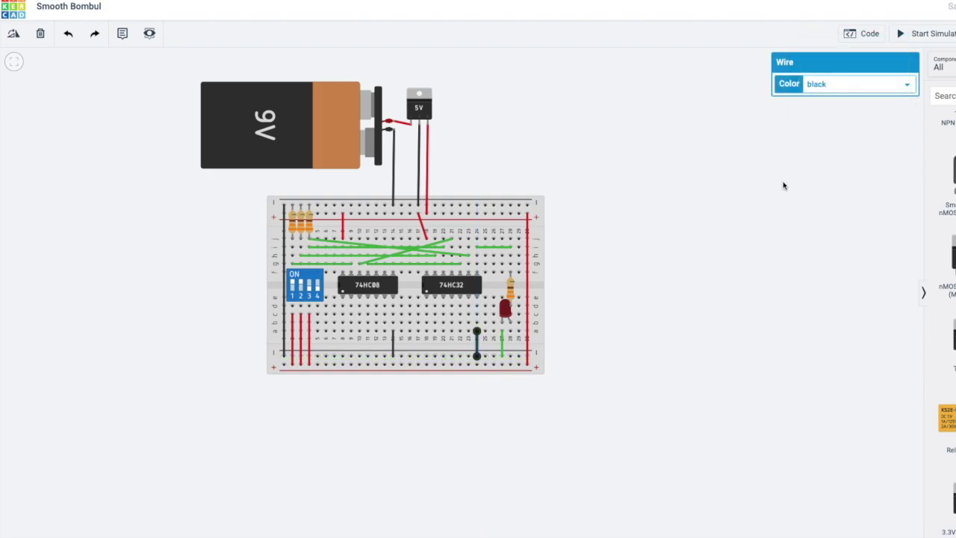
left_click(784, 186)
left_click(901, 32)
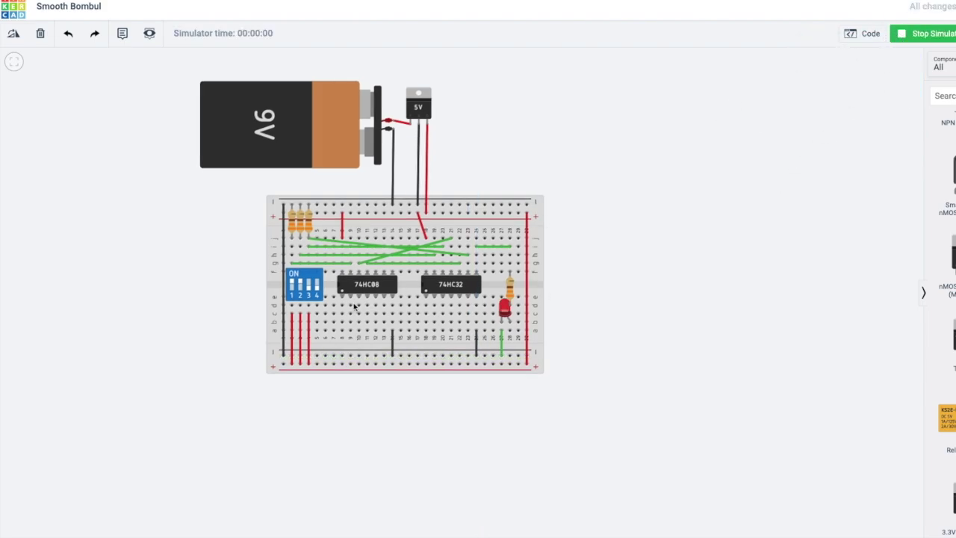
Toggle DIP switches during simulation, turning the LED off and back on
left_click(313, 292)
left_click(307, 291)
left_click(301, 292)
left_click(301, 287)
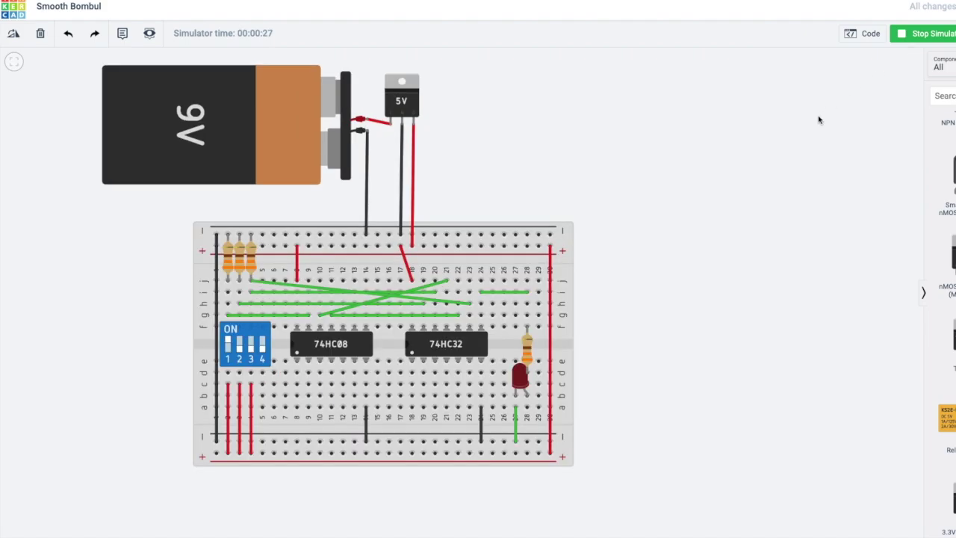